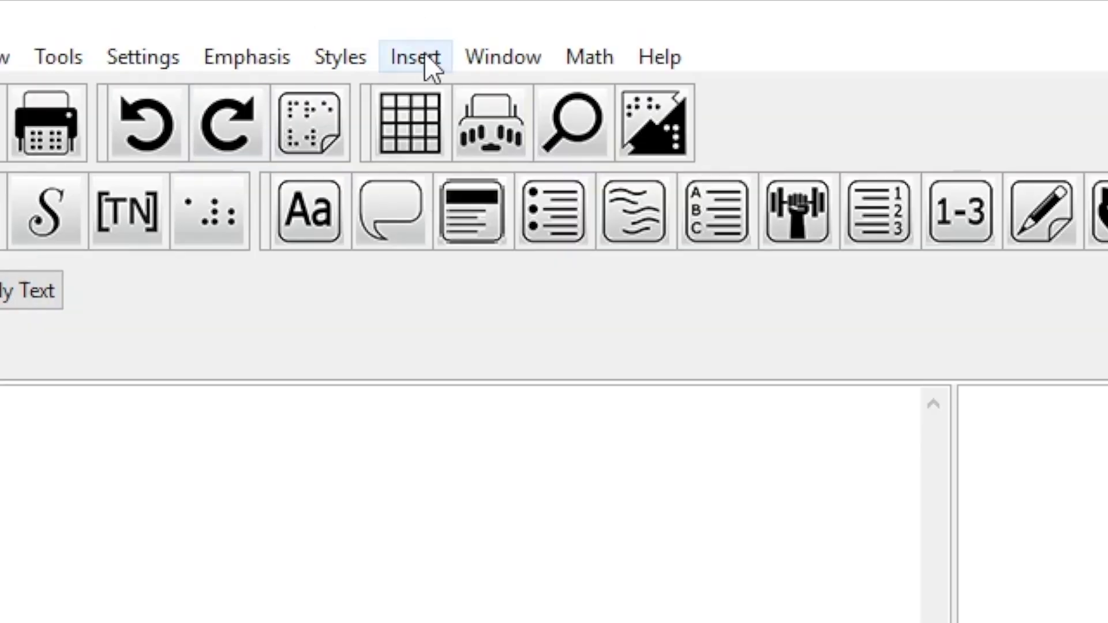
Step: Insert a new table with 3 rows and 3 columns
click(346, 27)
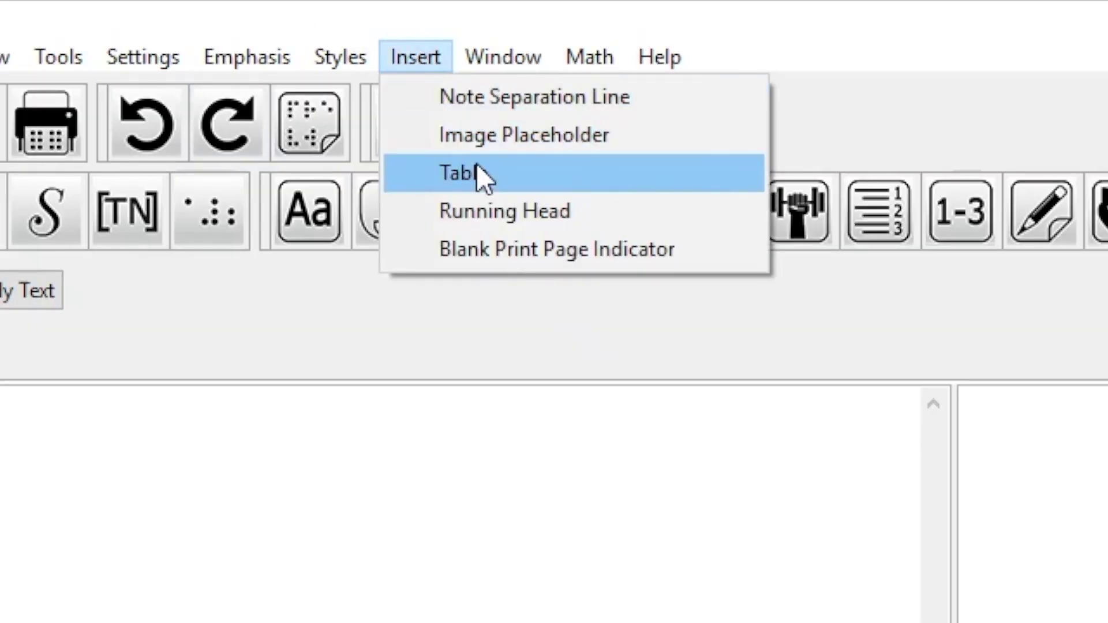
click(476, 168)
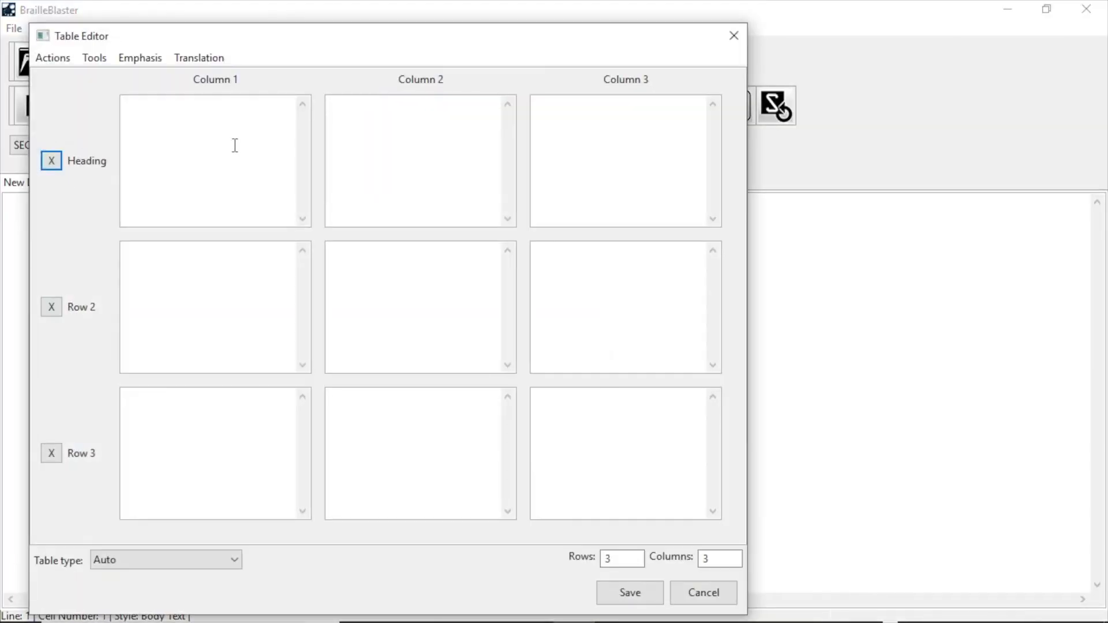
click(235, 145)
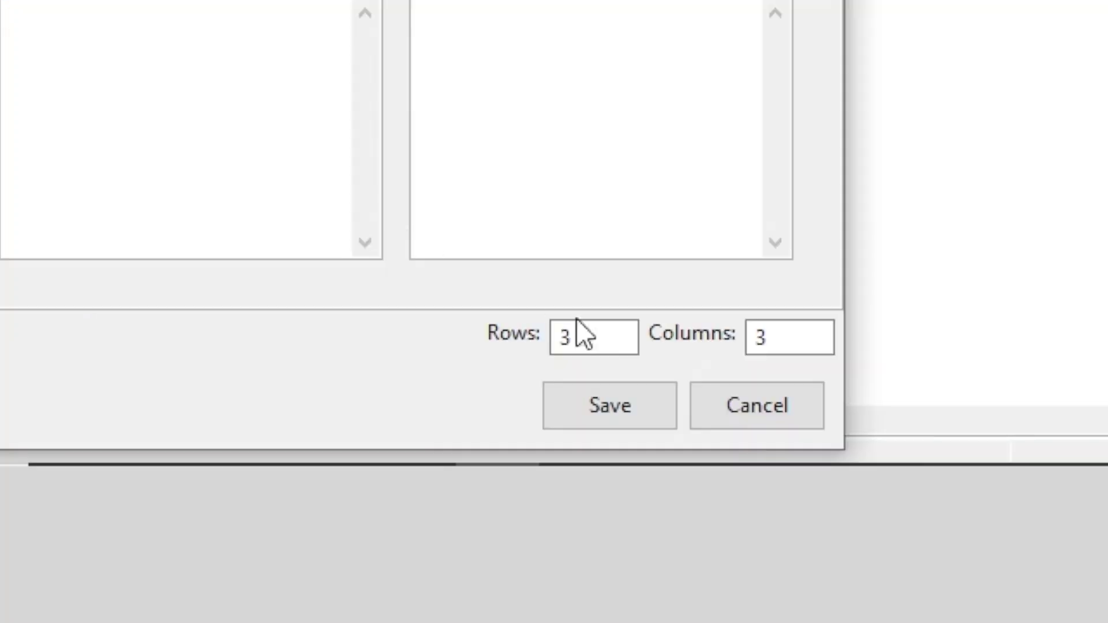
double_click(604, 339)
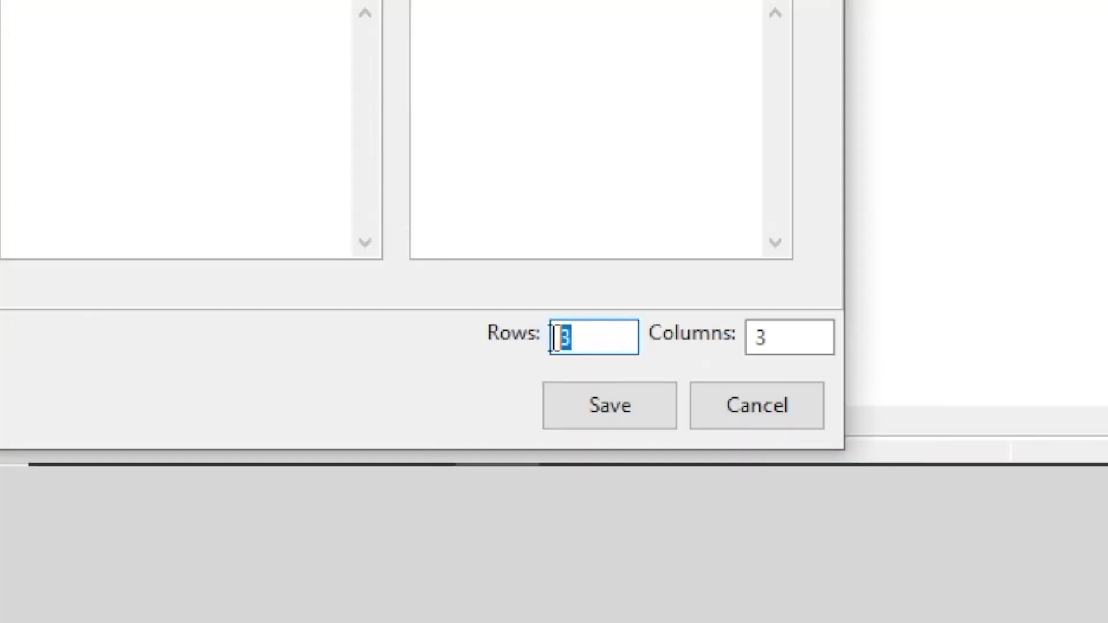
text(3)
double_click(759, 338)
text(3)
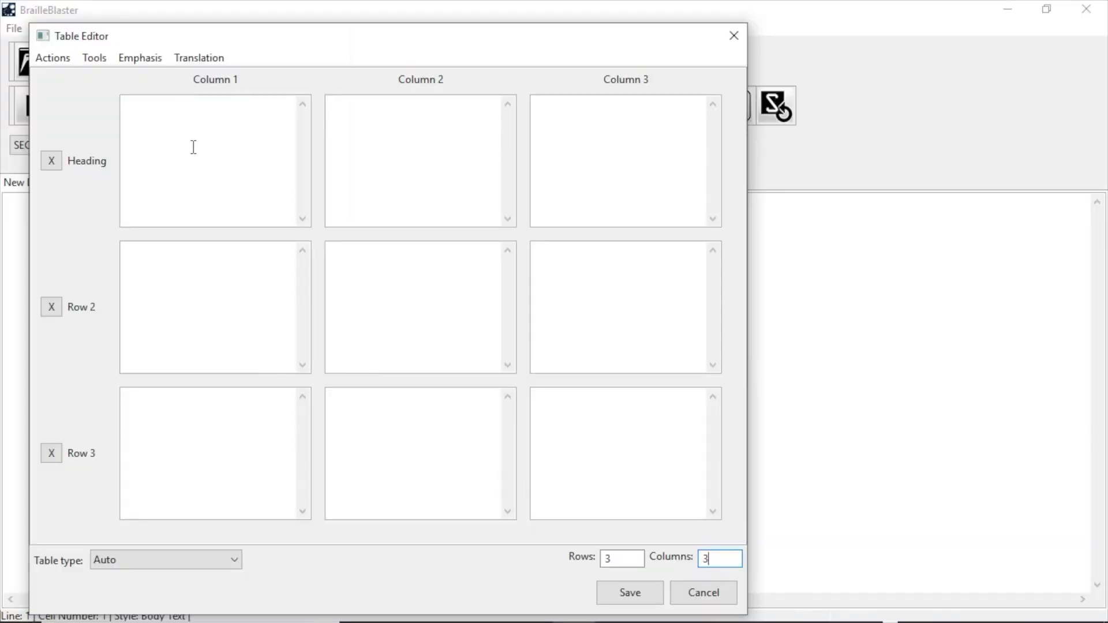
Step: Fill the heading and second-row cells with values such as 1/2, 2/1, 2/2 and 2/3
click(192, 142)
text(1/1)
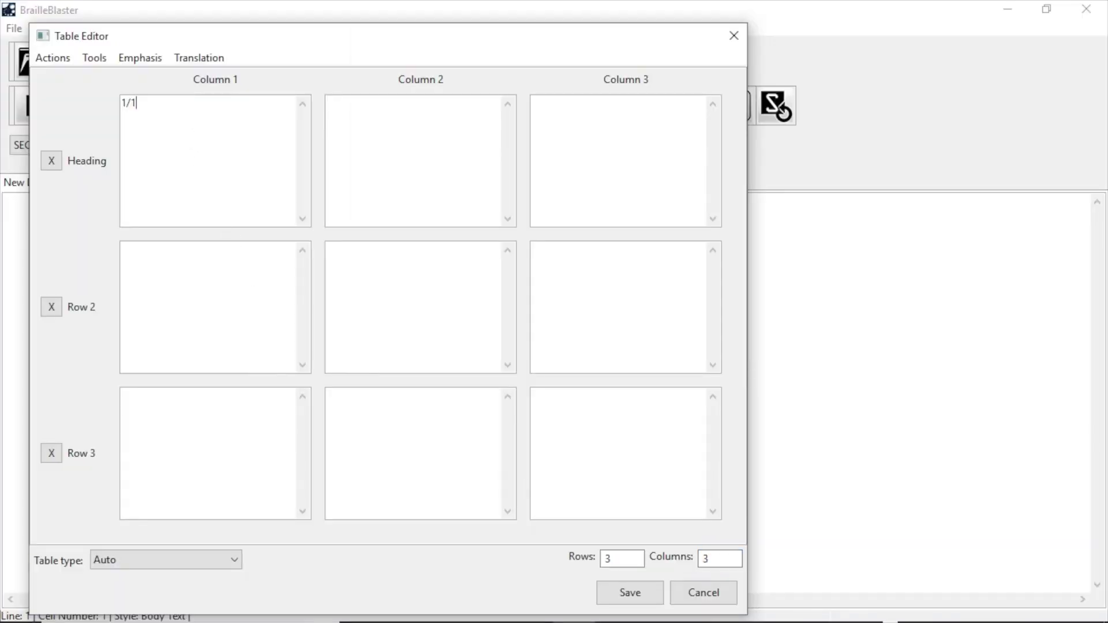
click(334, 104)
text(1/2)
key(Tab)
text(2/1)
key(Tab)
text(2/2)
key(Tab)
text(2/3)
Step: Enter 3/1, 3/2 and 3/3 in the last row and save the table into the document
key(Tab)
text(3/1)
key(Tab)
text(3/2)
key(Tab)
text(3/)
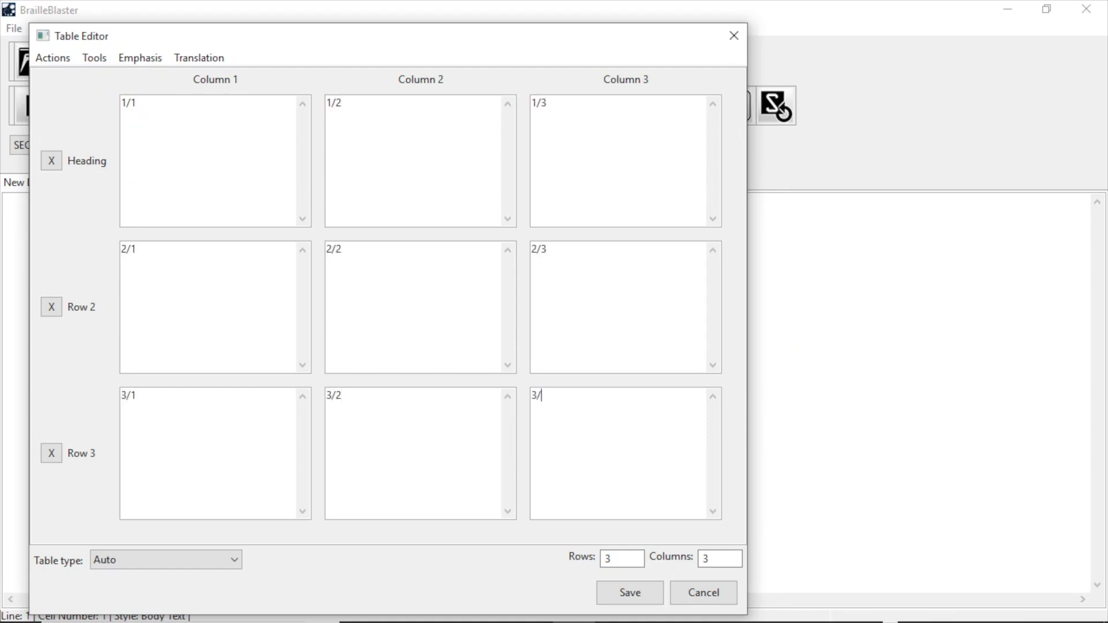
text(3)
click(645, 597)
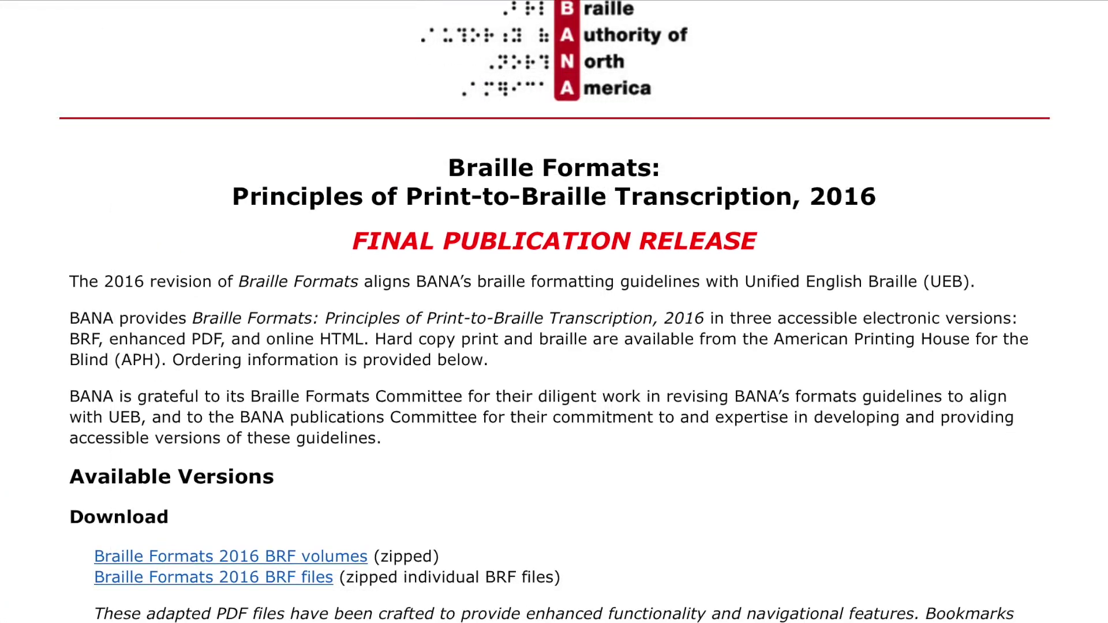
Step: Scroll down the document to confirm the sample table is gone
scroll(554, 311, down, 3)
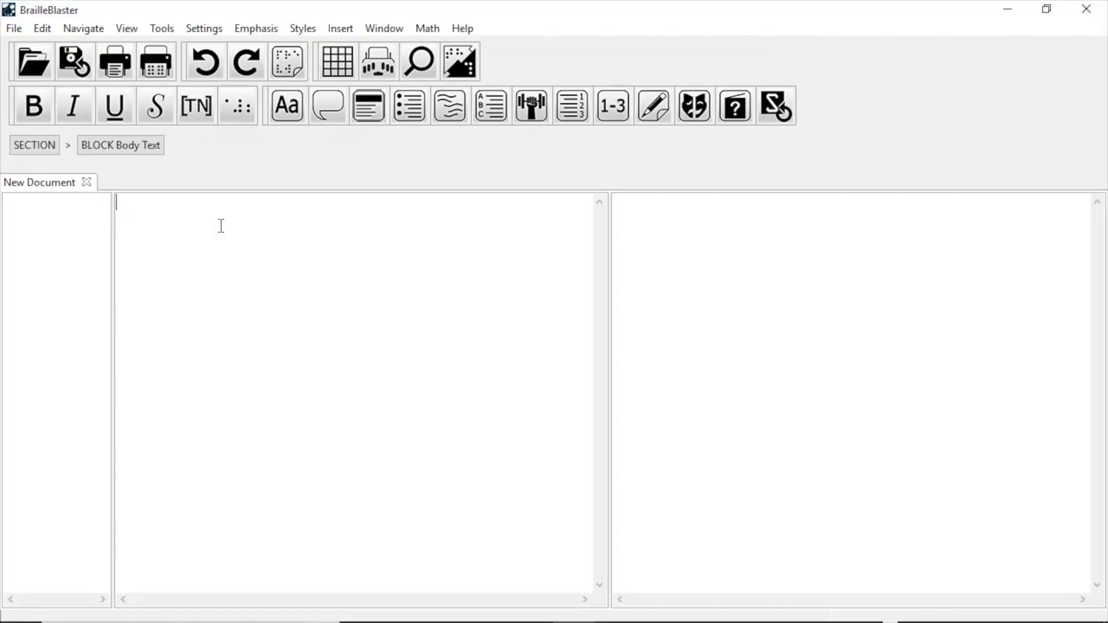
Step: Type the heading words fruit, vegetable and dairy on separate lines
text(fruit)
key(Return)
text(vege)
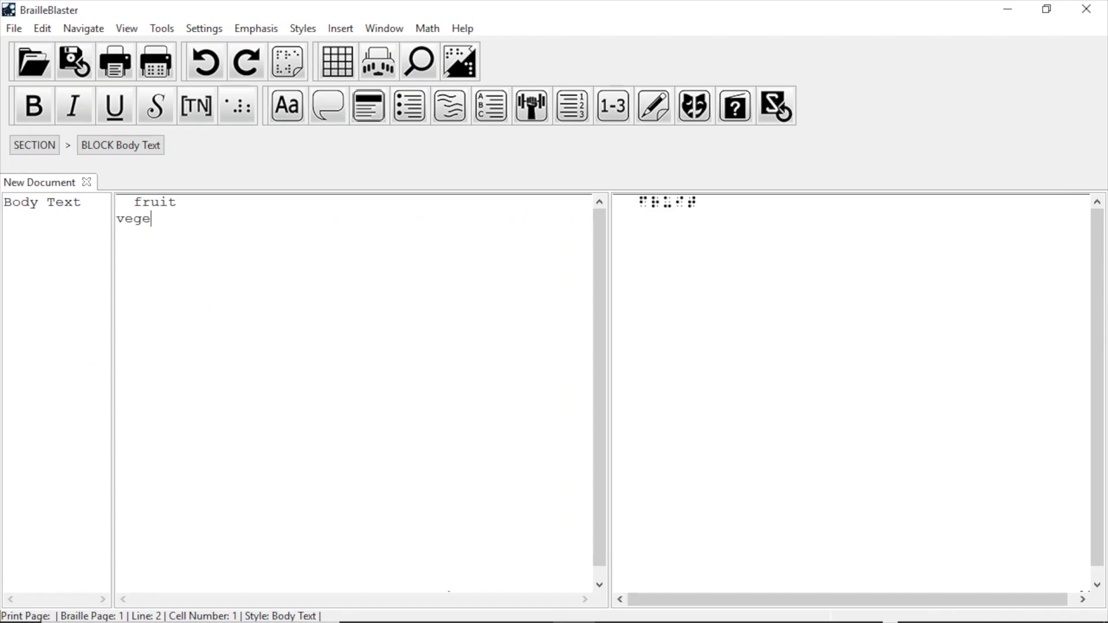
text(table)
key(Return)
text(dai)
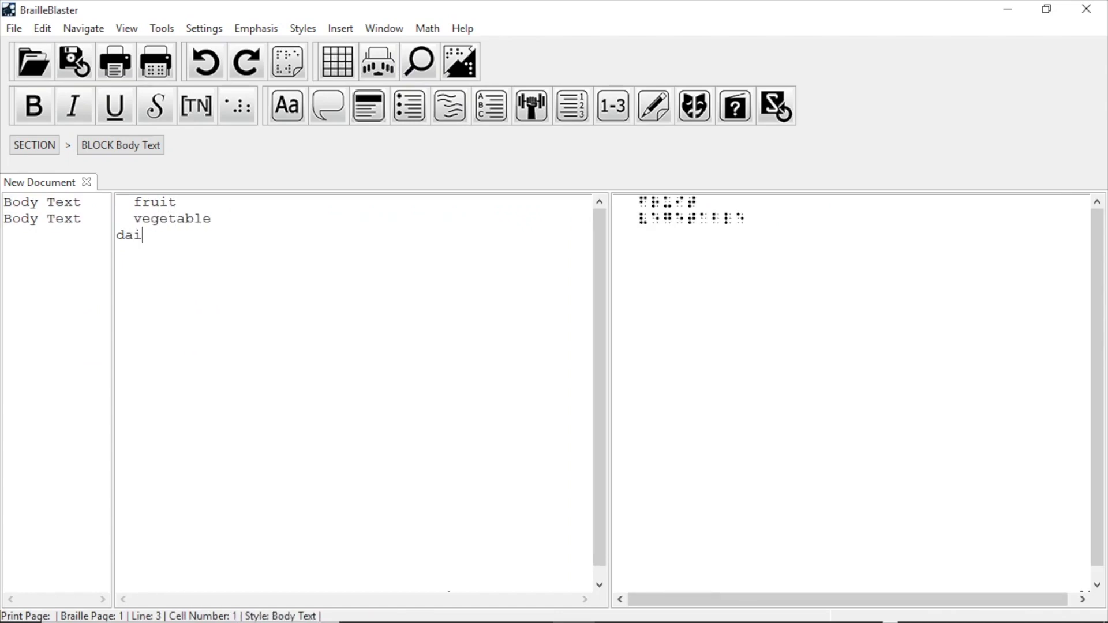
text(ry)
key(Return)
Step: Add apple, broccoli, cheese, banana, spinach and milk, each on its own line
text(apple)
key(Return)
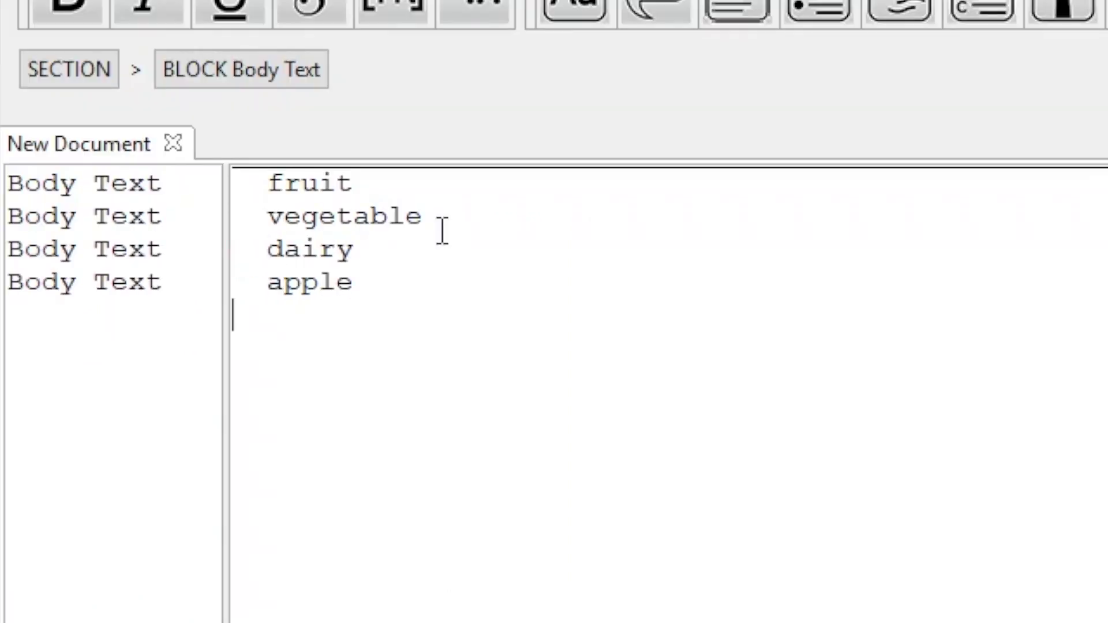
text(broccoli)
key(Return)
text(cheese)
key(Return)
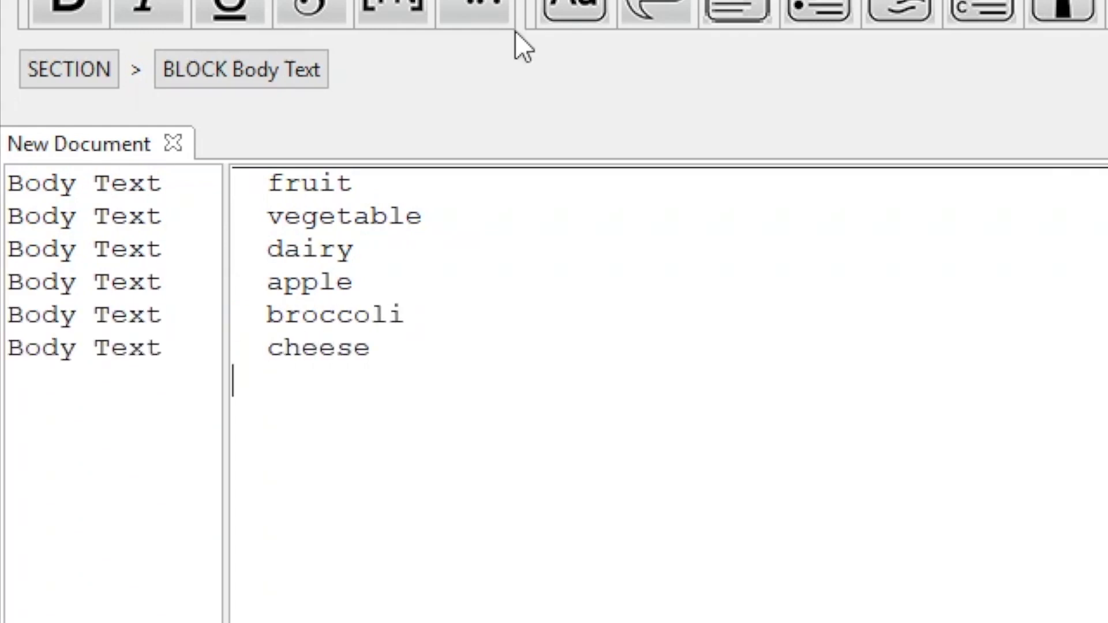
text(banana)
key(Return)
text(spin)
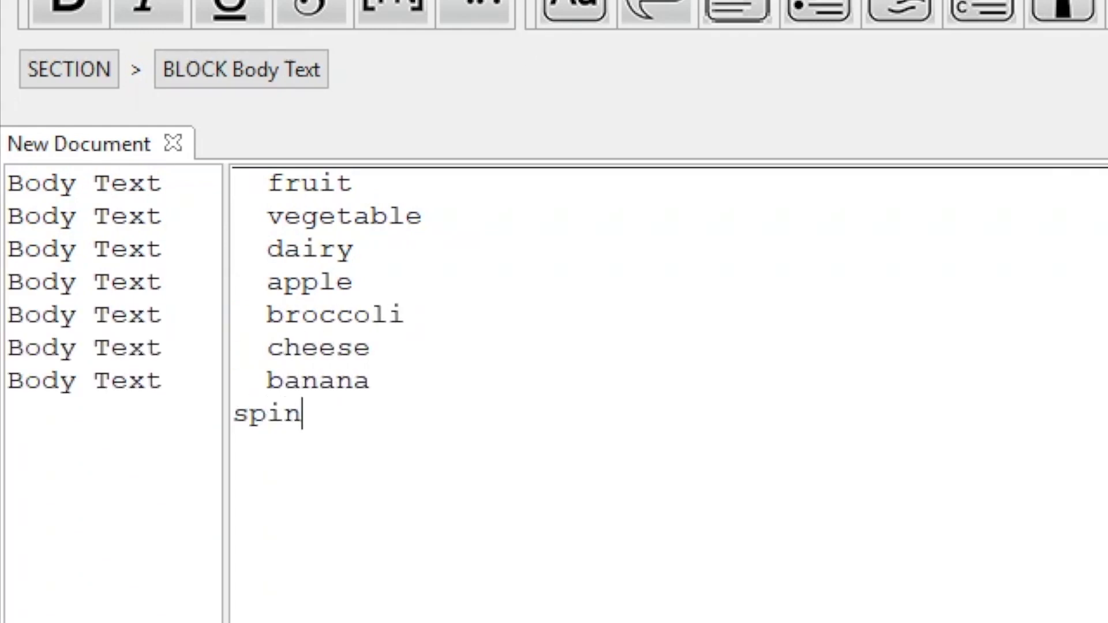
text(ach)
key(Return)
text(milk)
key(Return)
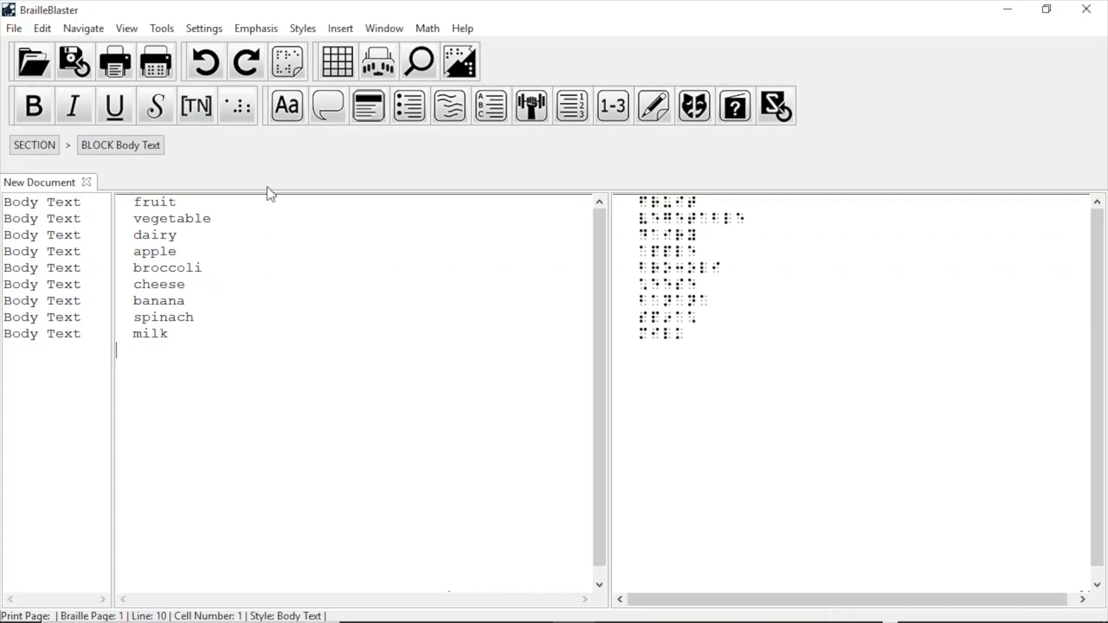
Step: Select all nine food lines, convert them into a 3-column table, and save it
drag(183, 331, 133, 268)
drag(165, 504, 161, 400)
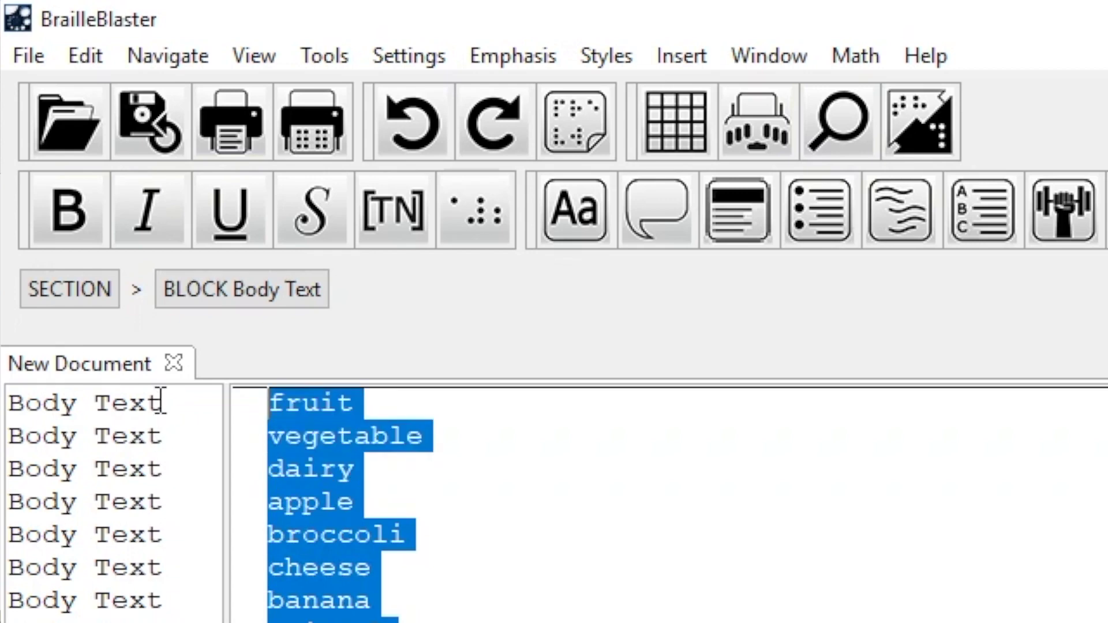
click(334, 55)
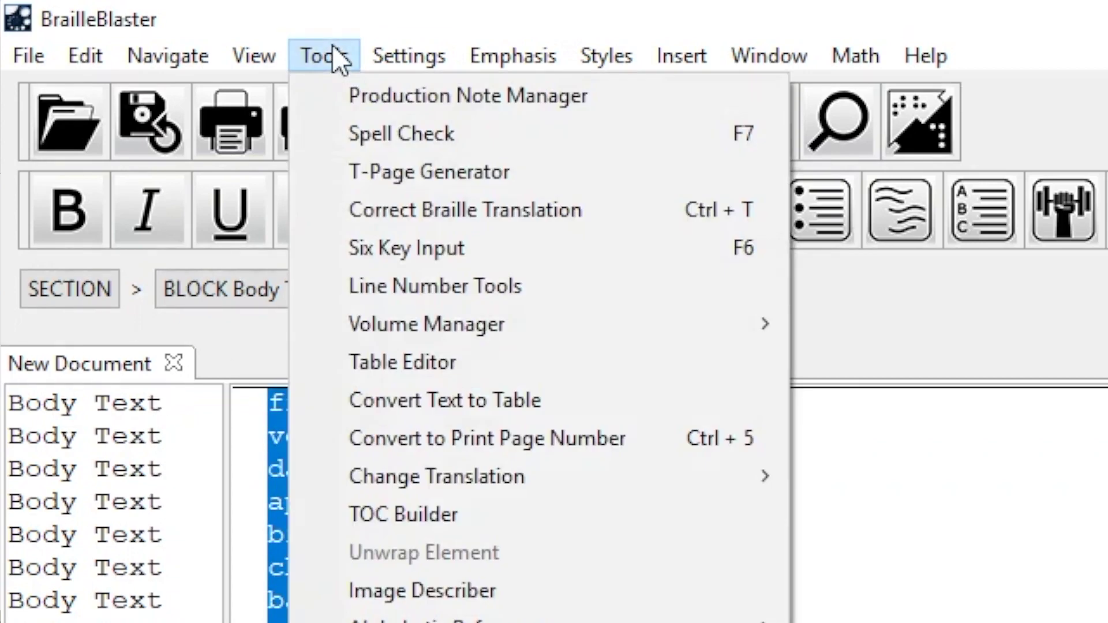
click(565, 398)
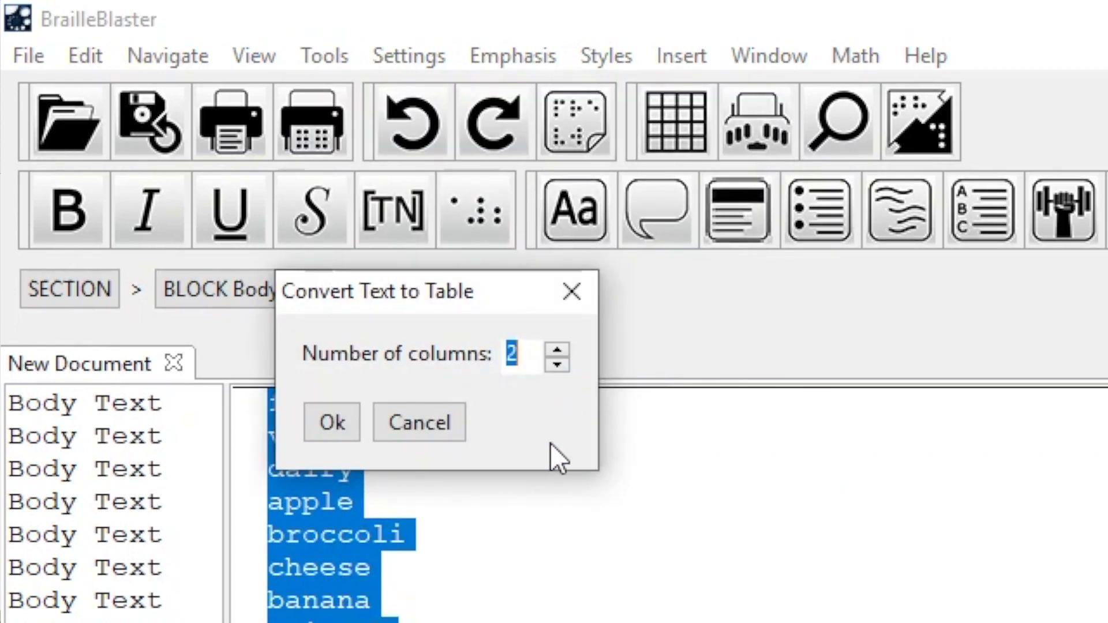
click(557, 349)
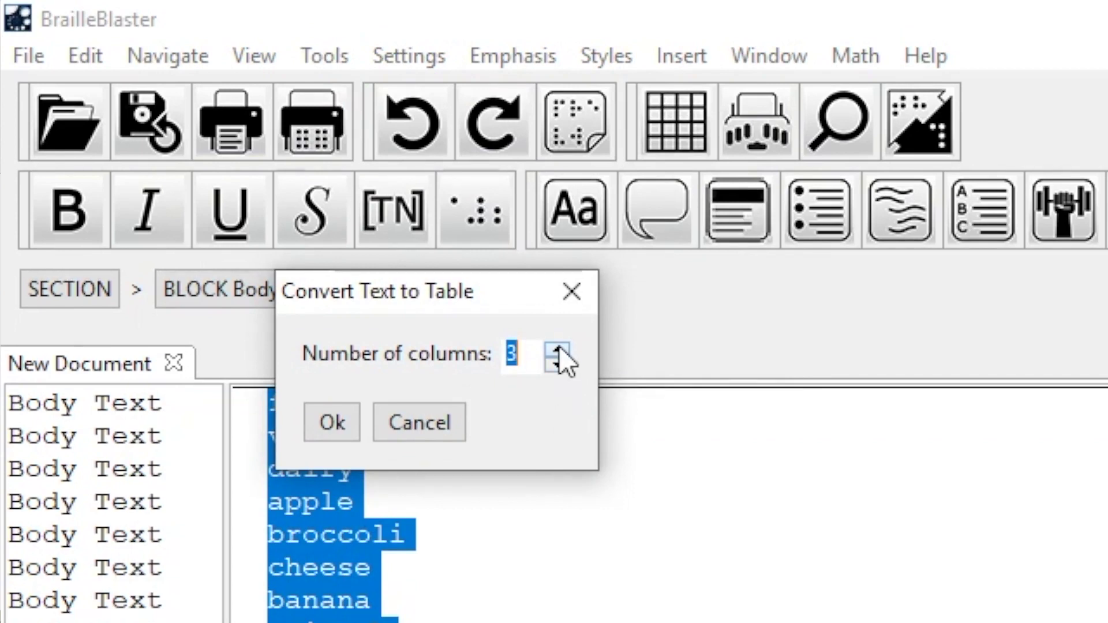
click(323, 424)
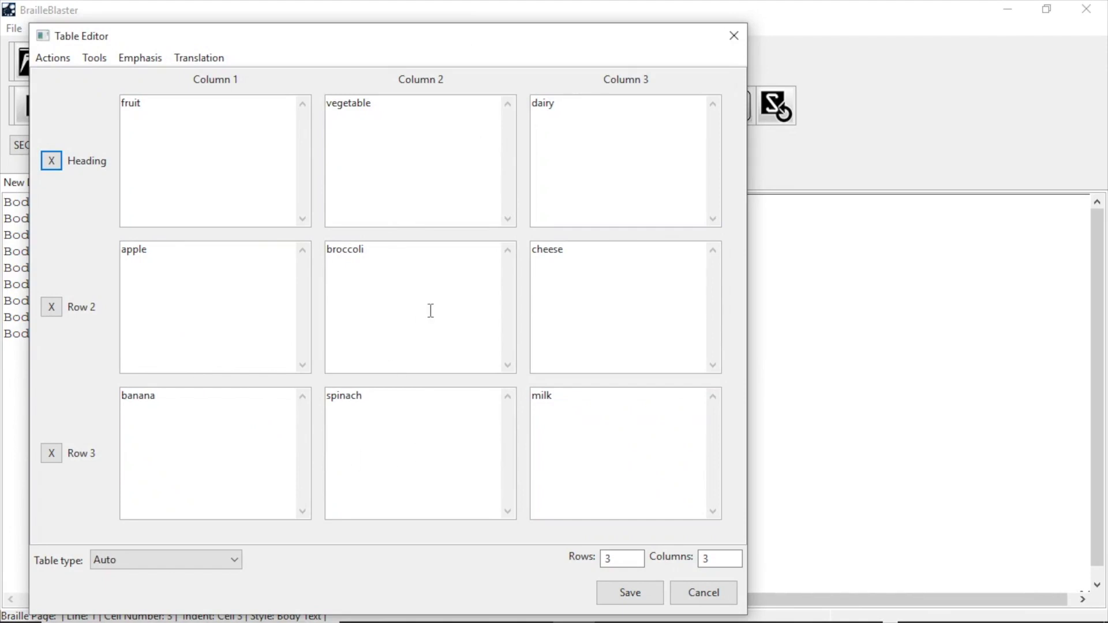
click(625, 598)
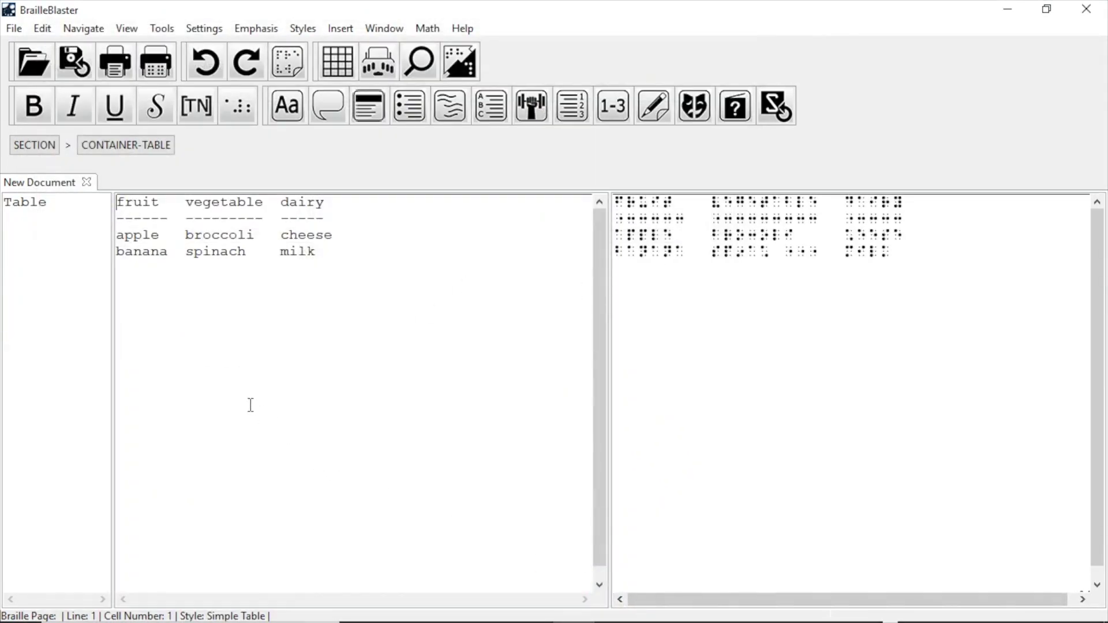
click(216, 238)
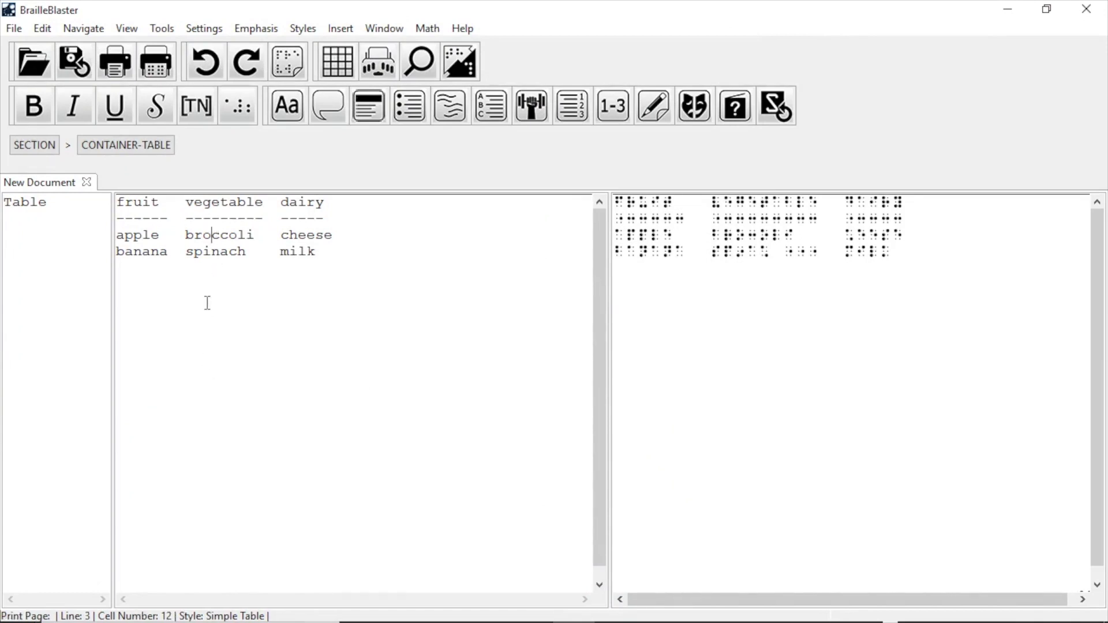
key(BackSpace)
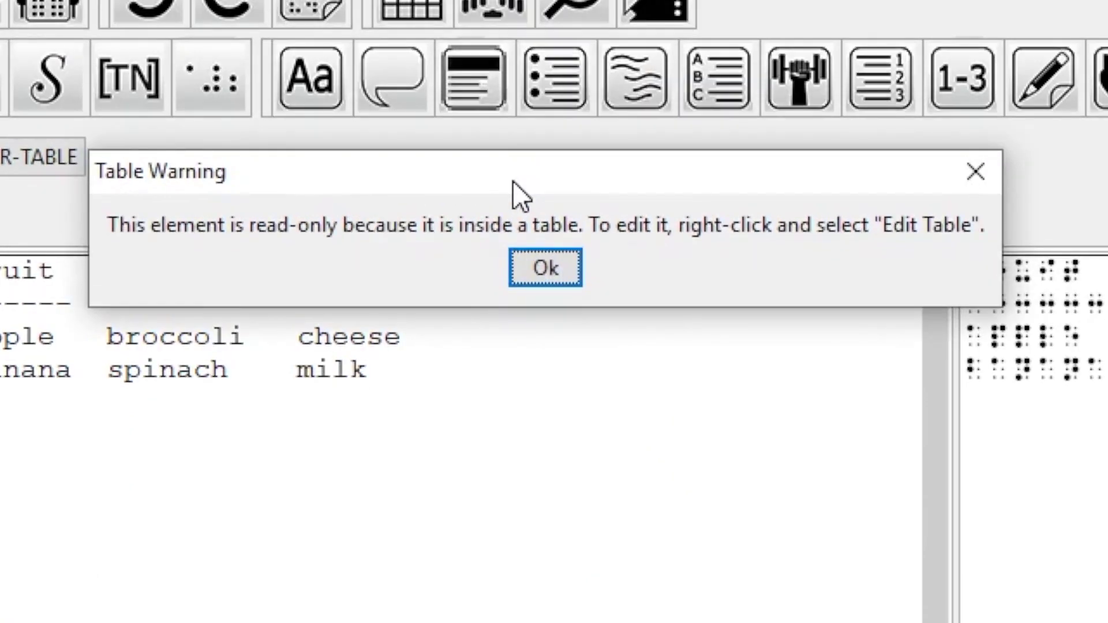
click(533, 275)
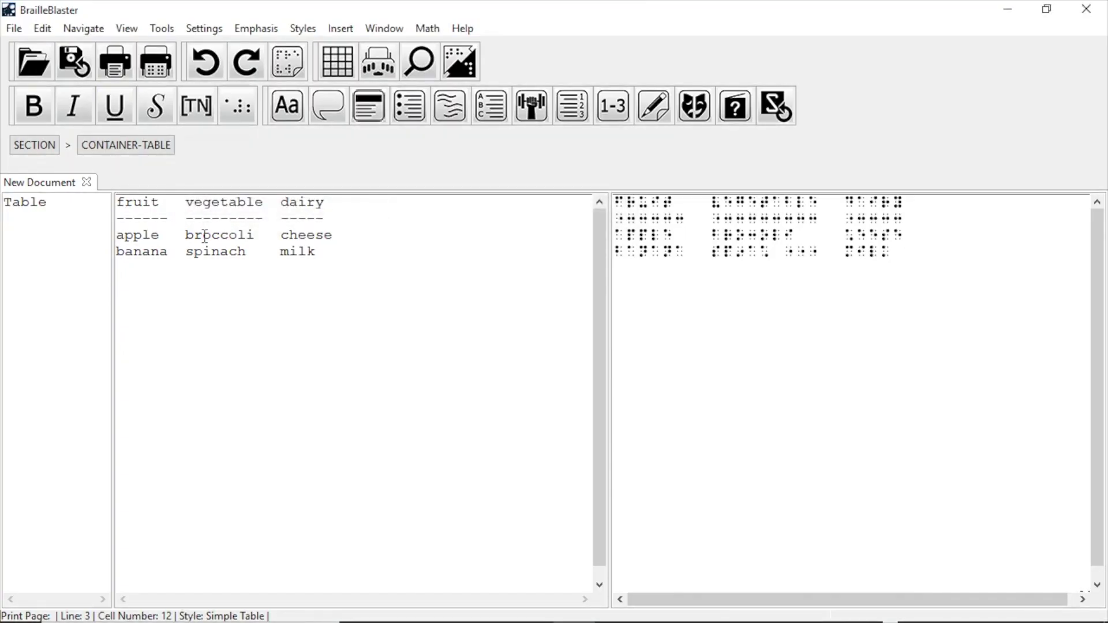
click(211, 236)
right_click(213, 236)
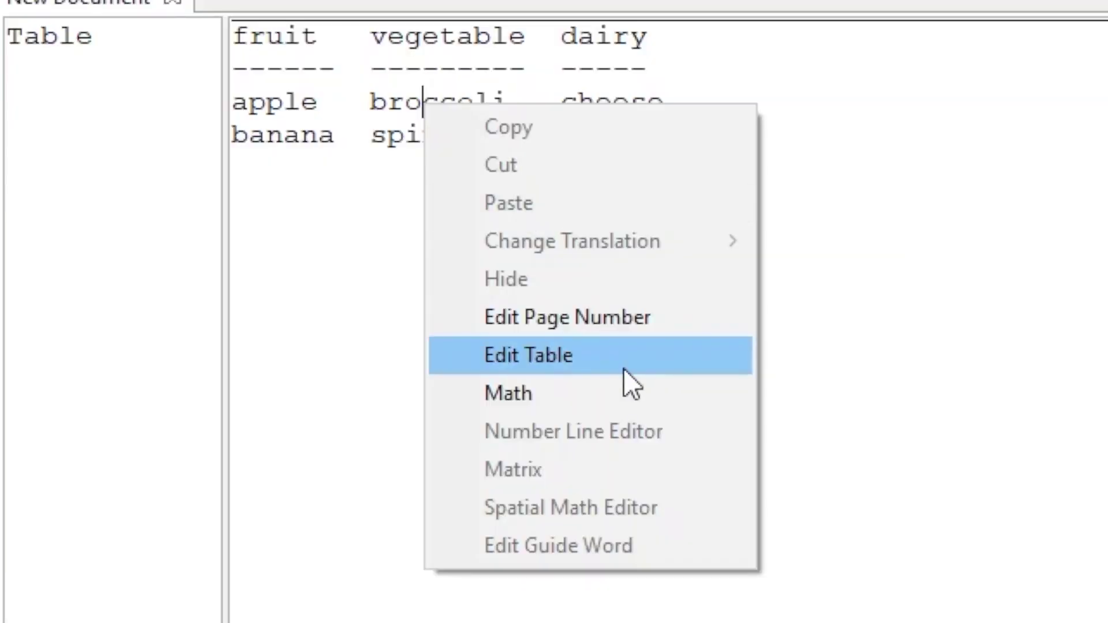
Step: Open the Table Editor on the food table and check the fruit, apple and banana cells
key(Escape)
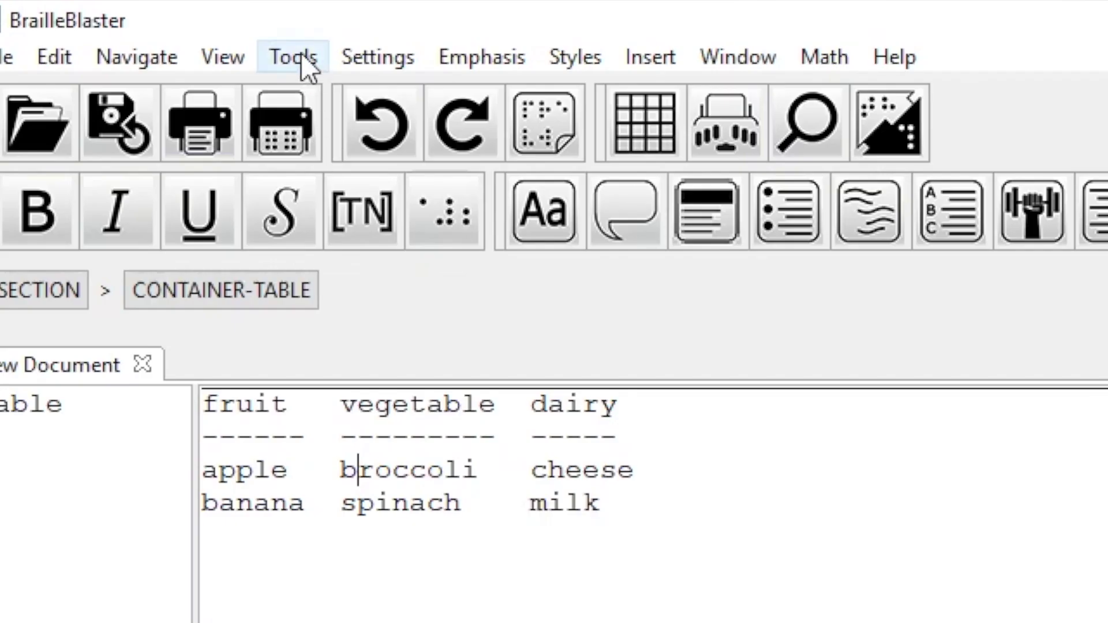
click(167, 30)
click(384, 368)
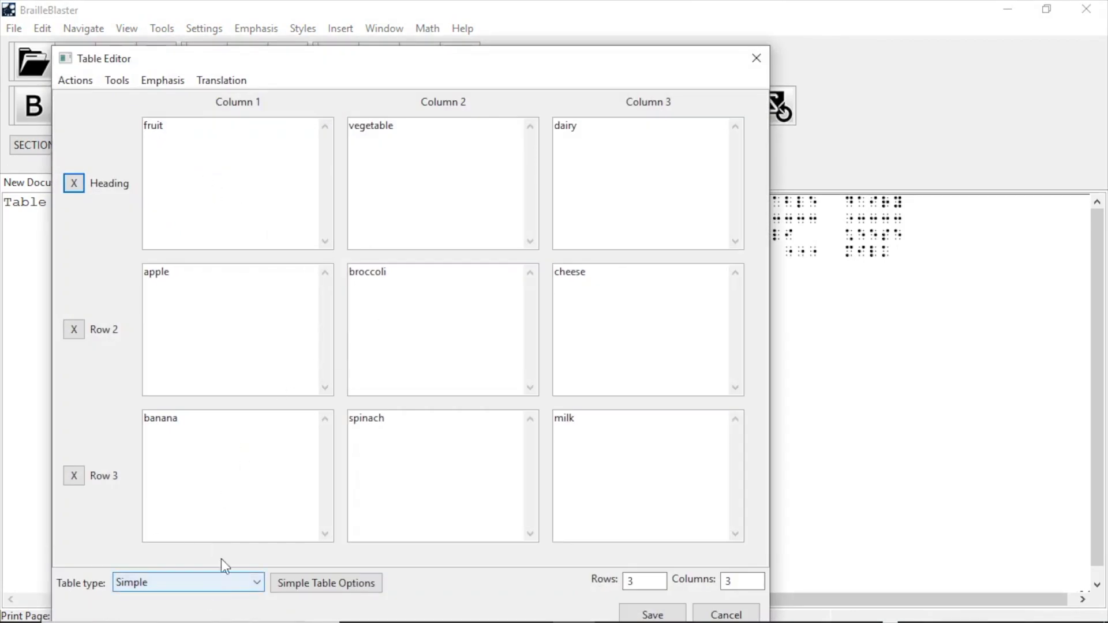
click(179, 133)
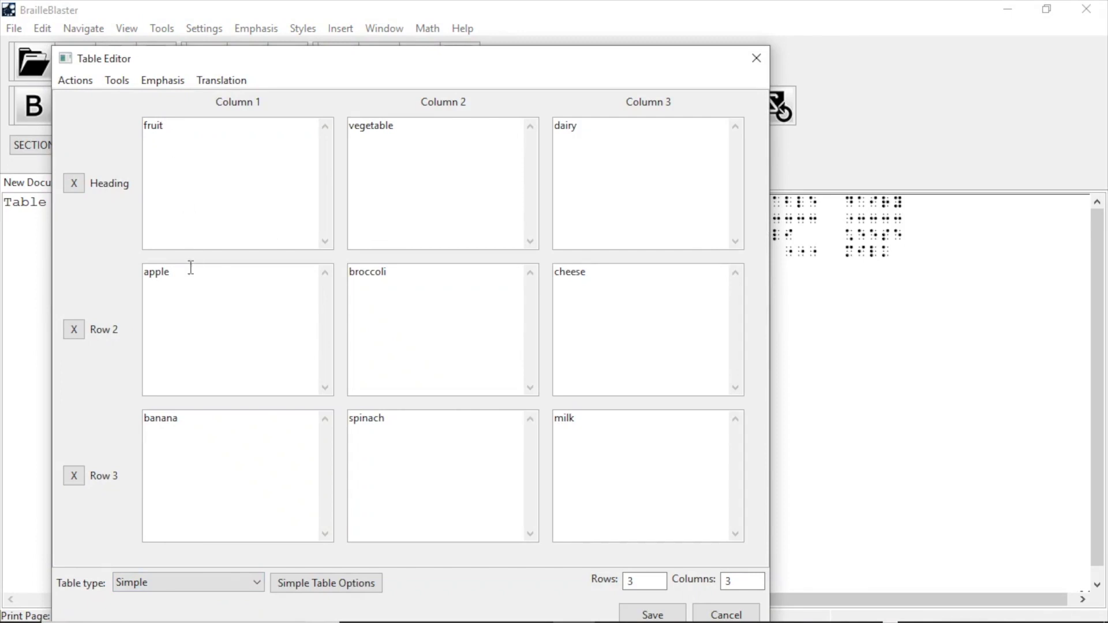
click(190, 269)
click(243, 429)
click(196, 584)
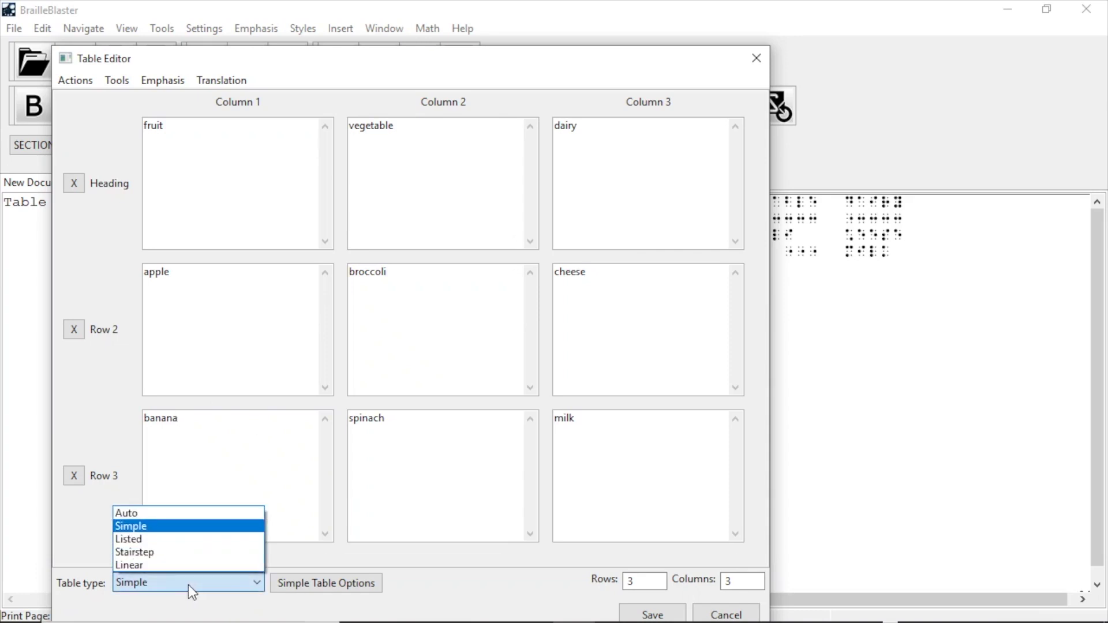
Step: Set the table type to Listed
click(136, 539)
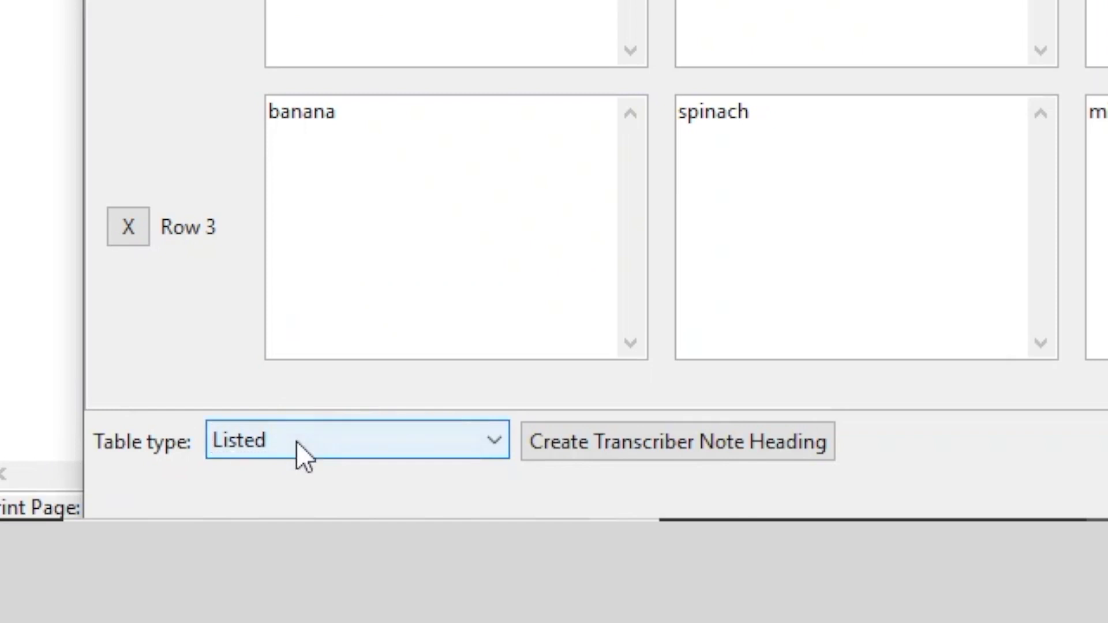
click(159, 582)
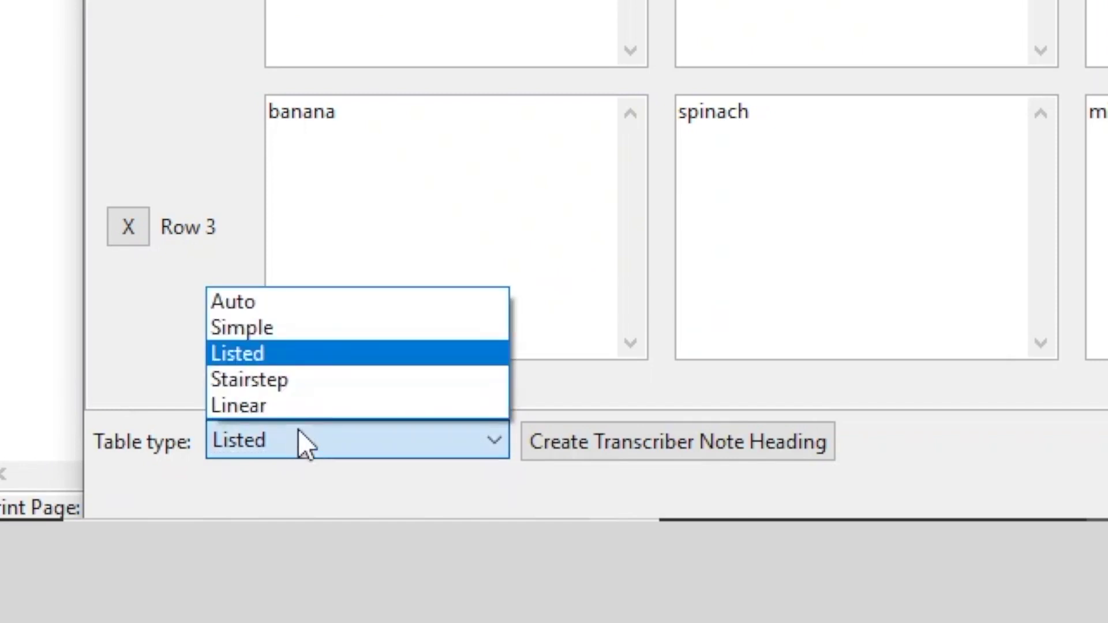
click(271, 357)
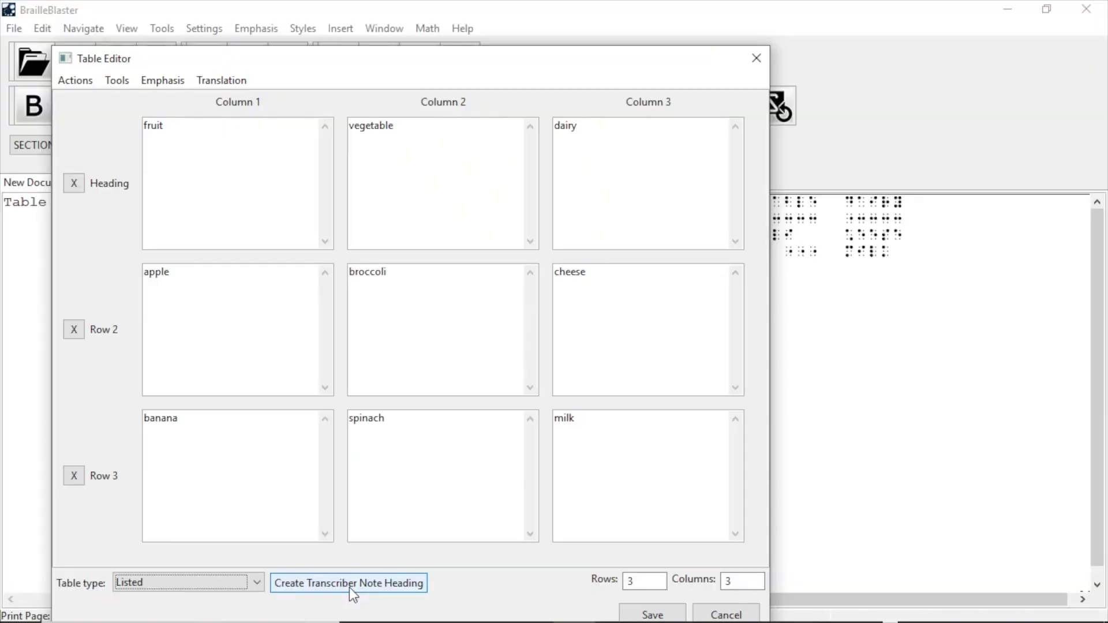
Step: Create a transcriber's note heading, review its text, and save the table changes
click(679, 450)
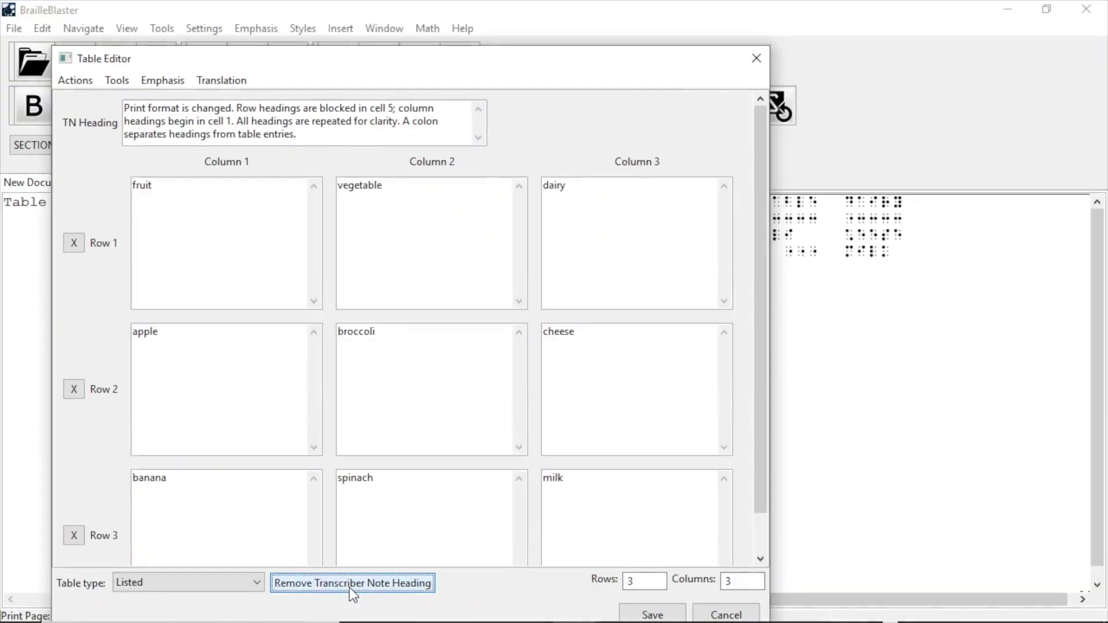
click(126, 109)
drag(125, 109, 307, 138)
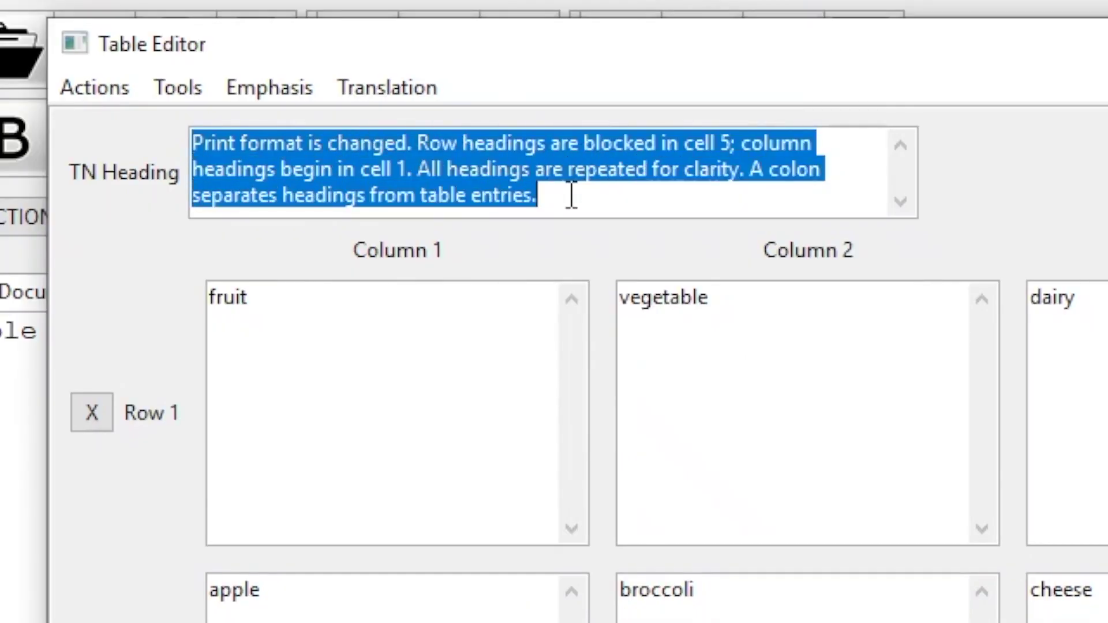
click(557, 203)
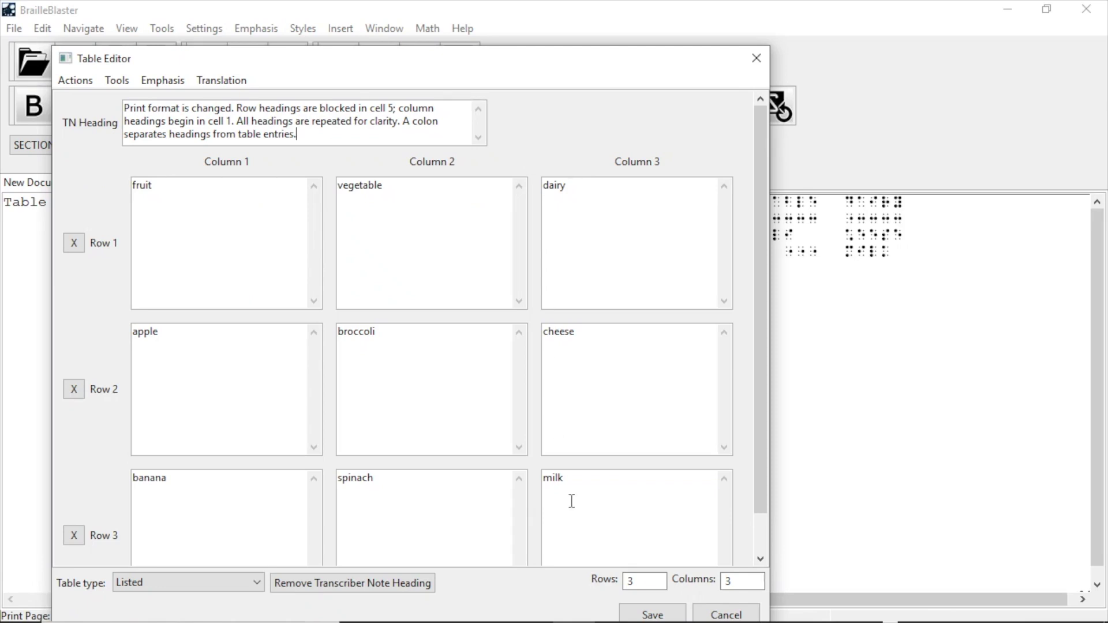
click(651, 613)
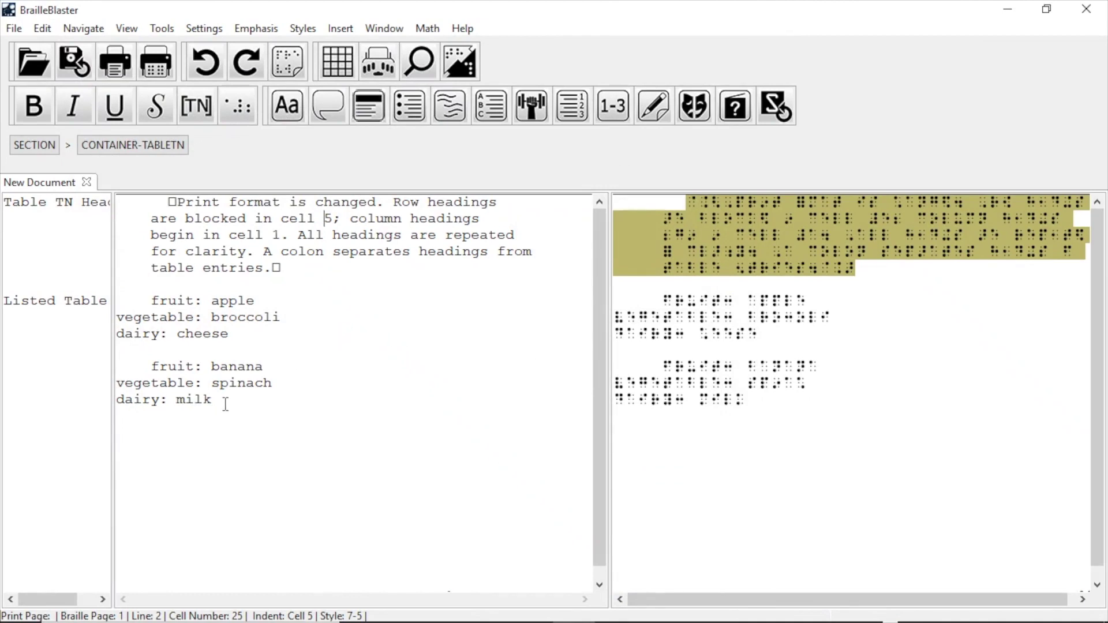
Step: Open the listed food table in the Table Editor via Edit Table
click(193, 382)
right_click(193, 382)
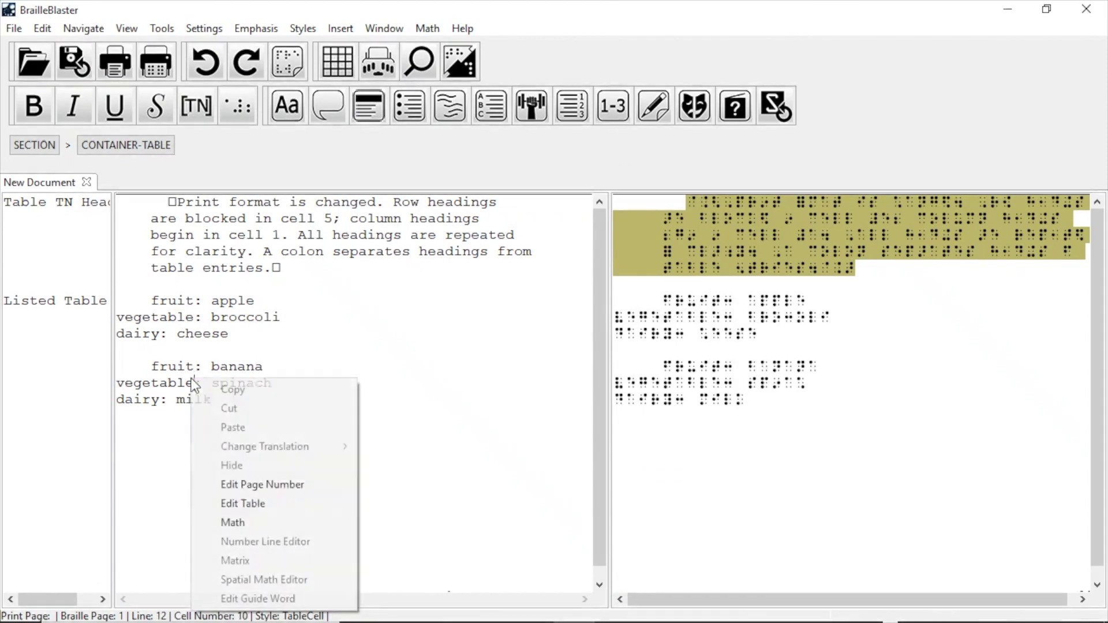
click(261, 505)
Step: Reformat the table into plain text, using Body Text for every entry
click(95, 32)
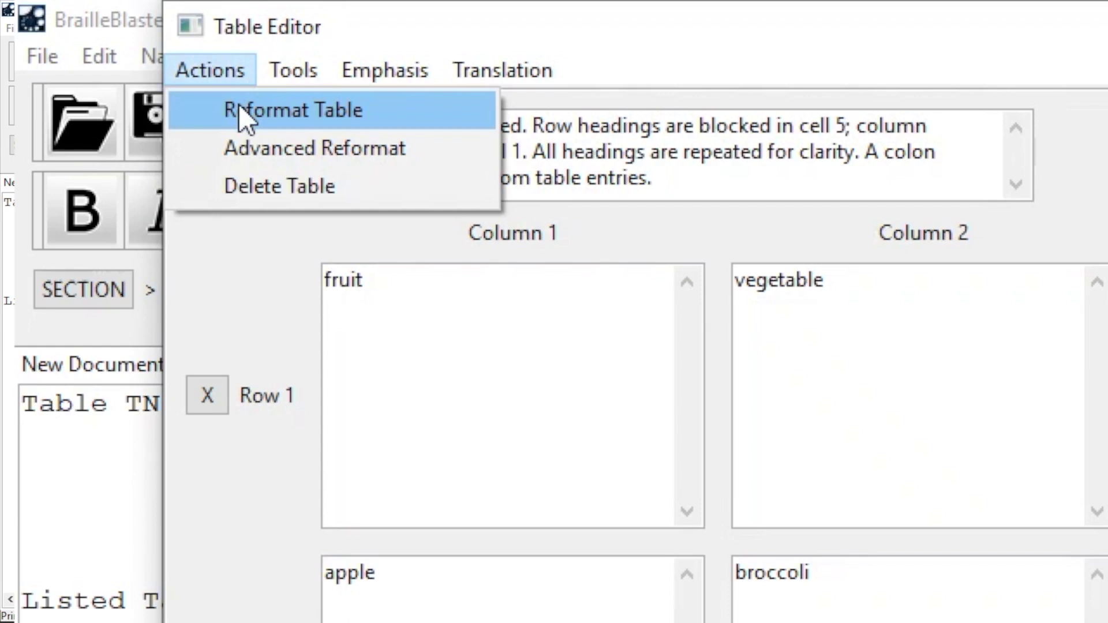
click(234, 108)
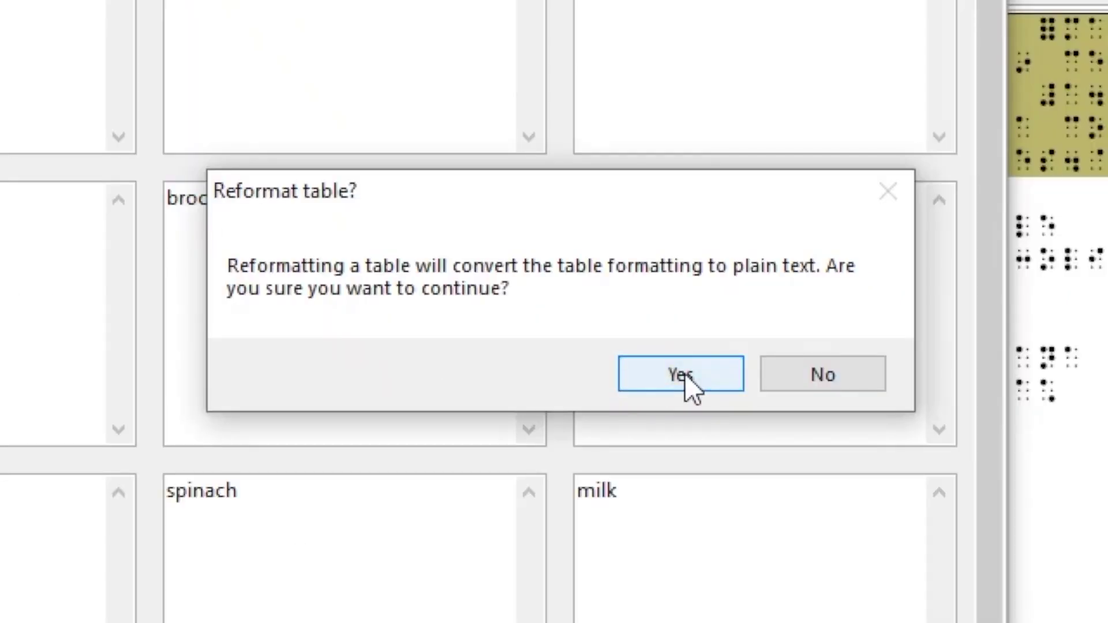
click(685, 378)
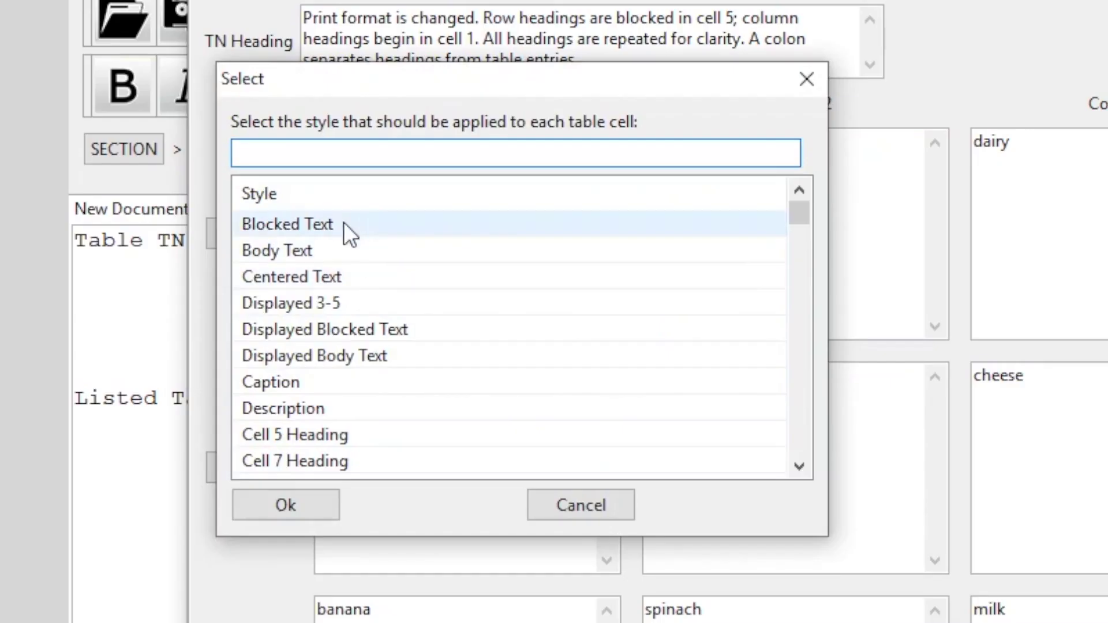
click(293, 252)
click(291, 501)
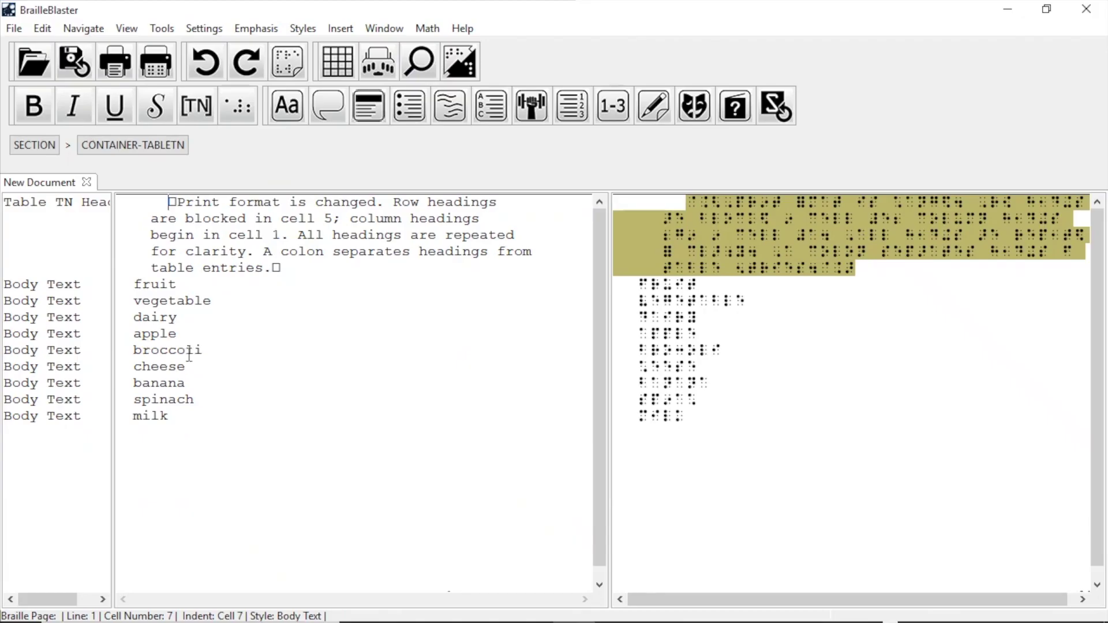